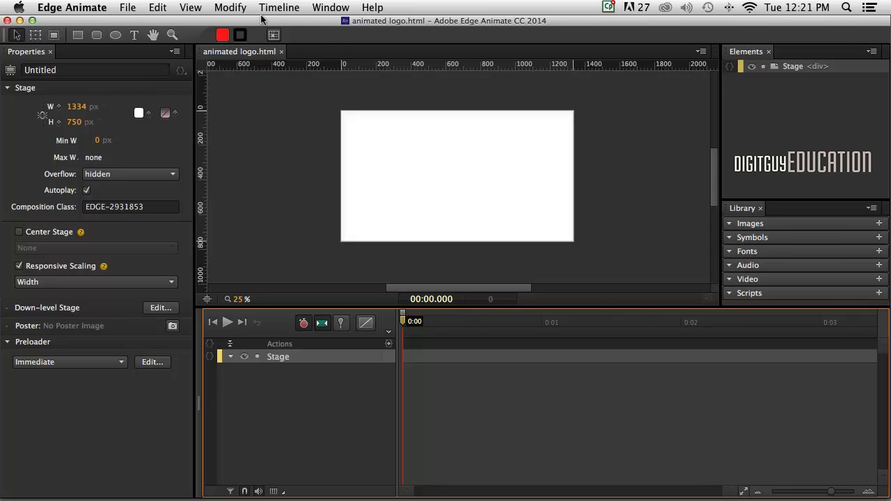
- Draw a red rectangle about 1246 by 474 px across the upper stage and move it to about X 44, Y 35 px
{"action": "left_click", "coordinate": [97, 35]}
{"action": "left_click", "coordinate": [116, 33]}
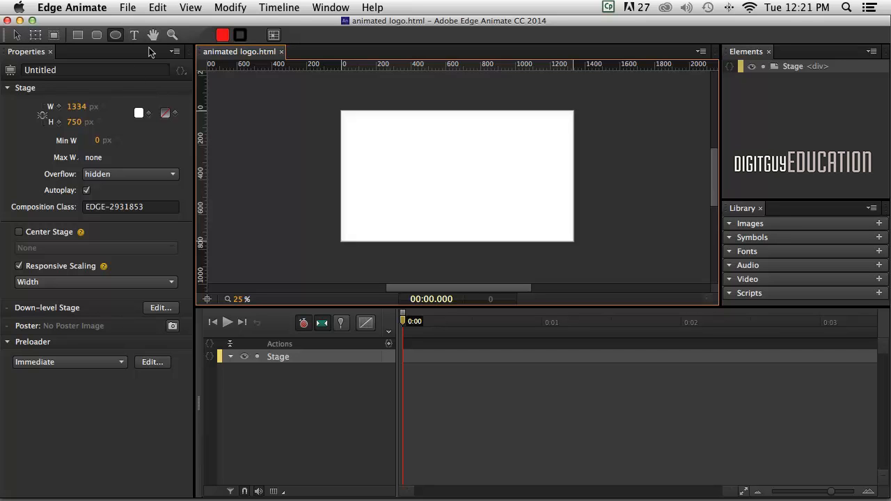
{"action": "left_click", "coordinate": [77, 34]}
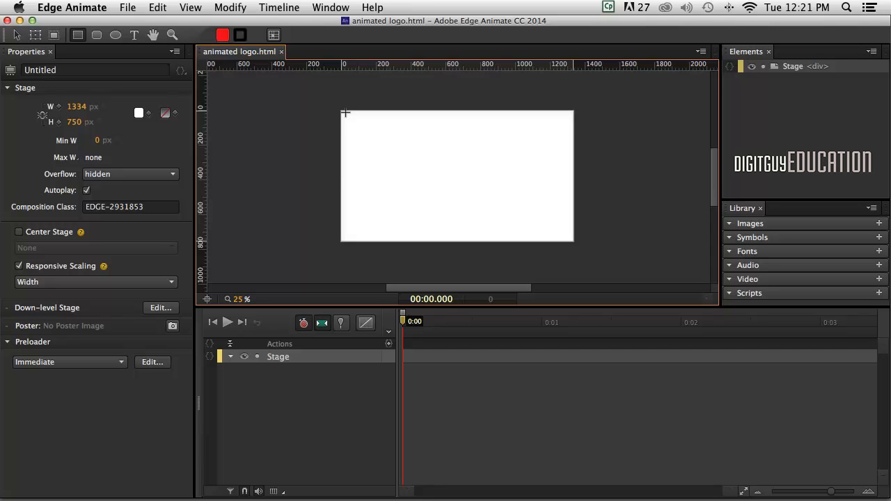
{"action": "mouse_move", "coordinate": [351, 119]}
{"action": "left_mouse_down"}
{"action": "mouse_move", "coordinate": [429, 157]}
{"action": "mouse_move", "coordinate": [563, 197]}
{"action": "left_mouse_up"}
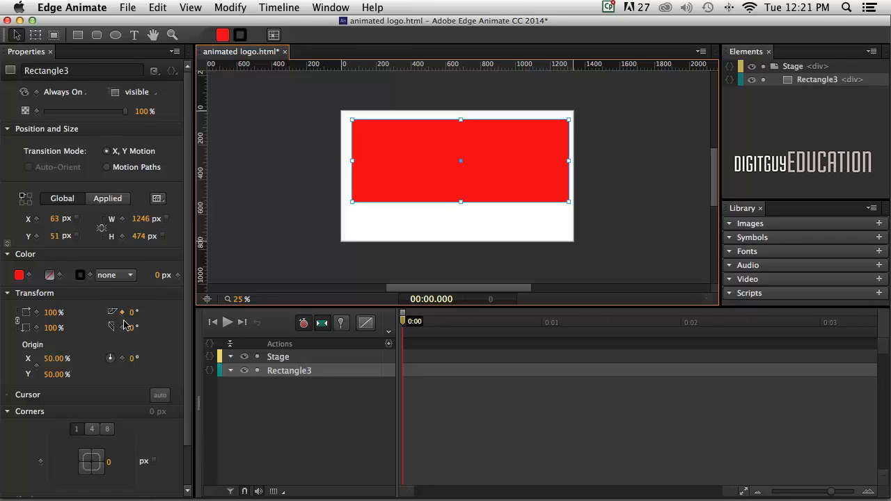
{"action": "left_click", "coordinate": [6, 412]}
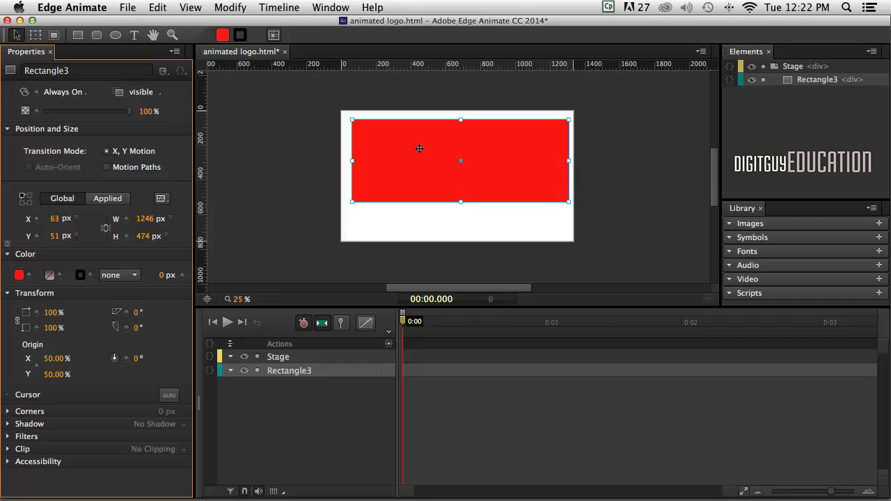
{"action": "left_click_drag", "start_coordinate": [419, 148], "coordinate": [417, 146]}
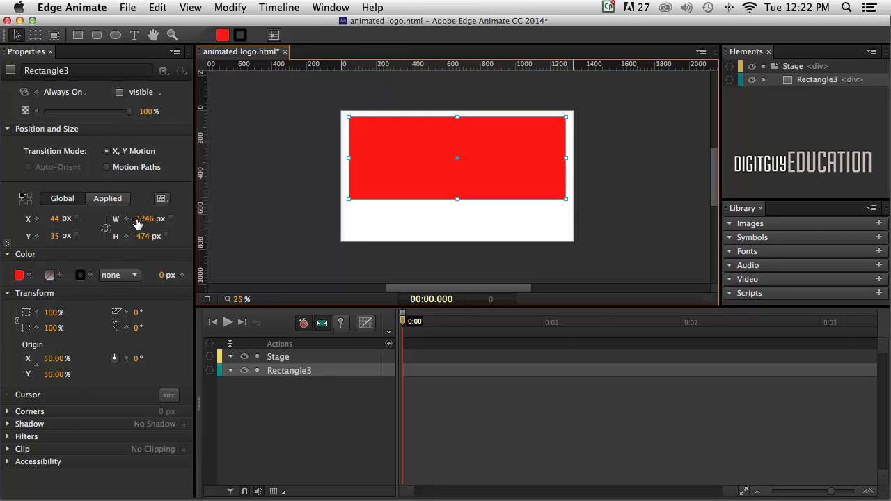
- Set the rectangle's size to 1292 by 488 px and reposition it at about X 21, Y 23 px
{"action": "left_click", "coordinate": [104, 235]}
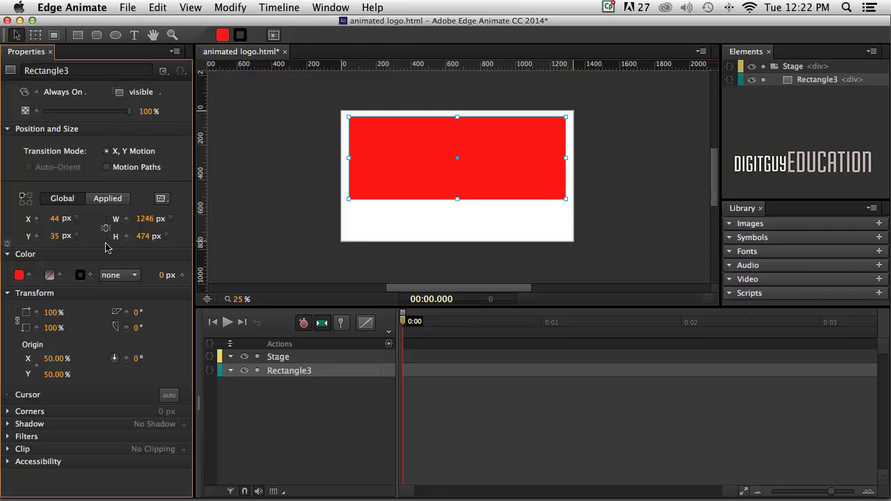
{"action": "left_click", "coordinate": [145, 218]}
{"action": "type", "text": "1"}
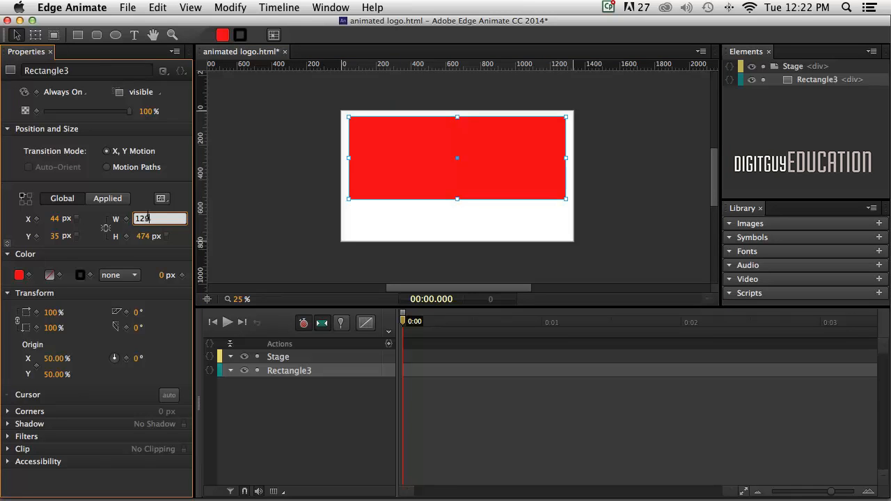
{"action": "left_click", "coordinate": [139, 237]}
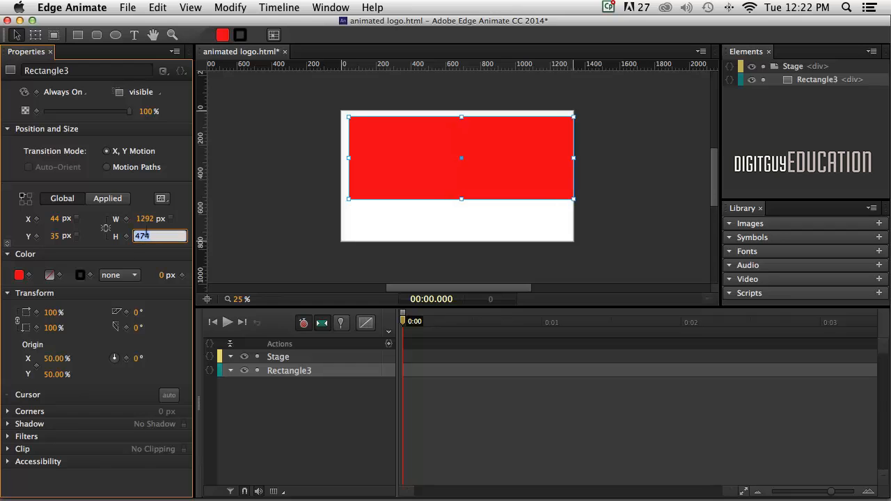
{"action": "type", "text": "488"}
{"action": "key", "text": "Return"}
{"action": "left_click_drag", "start_coordinate": [471, 161], "coordinate": [486, 162]}
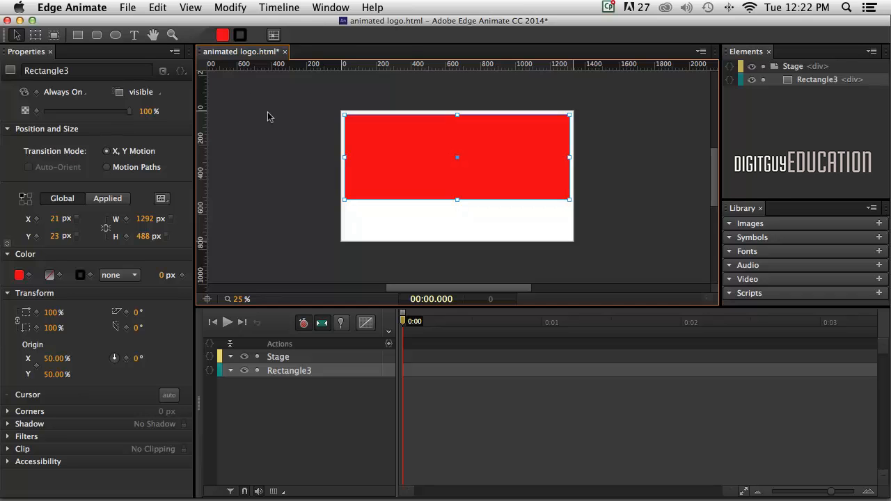
- Fill the rectangle with dark brown rgba(68,48,48,1.00) and save that color as a swatch
{"action": "left_click", "coordinate": [220, 35]}
{"action": "left_click", "coordinate": [155, 206]}
{"action": "left_click", "coordinate": [151, 211]}
{"action": "left_click", "coordinate": [152, 208]}
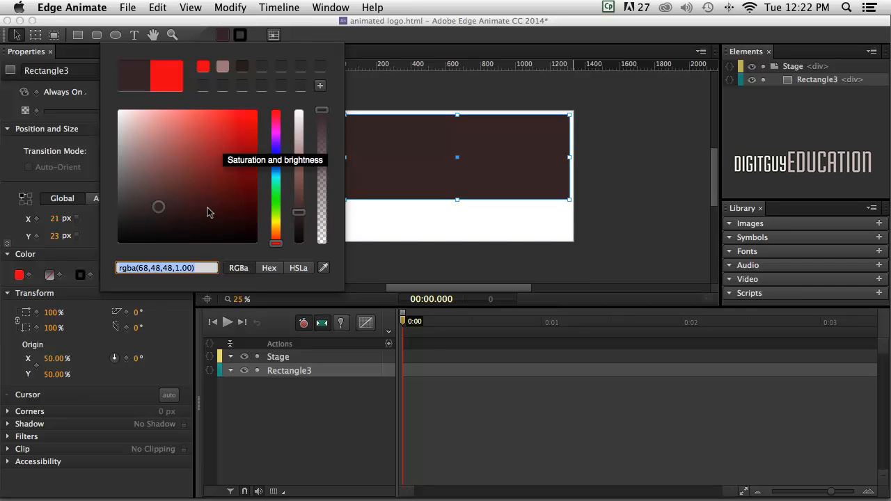
{"action": "left_click_drag", "start_coordinate": [204, 266], "coordinate": [110, 267]}
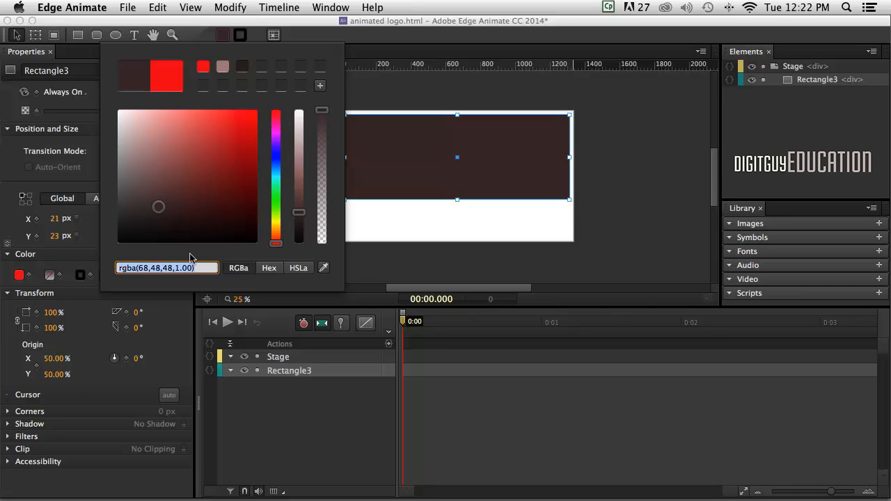
{"action": "left_click", "coordinate": [319, 87]}
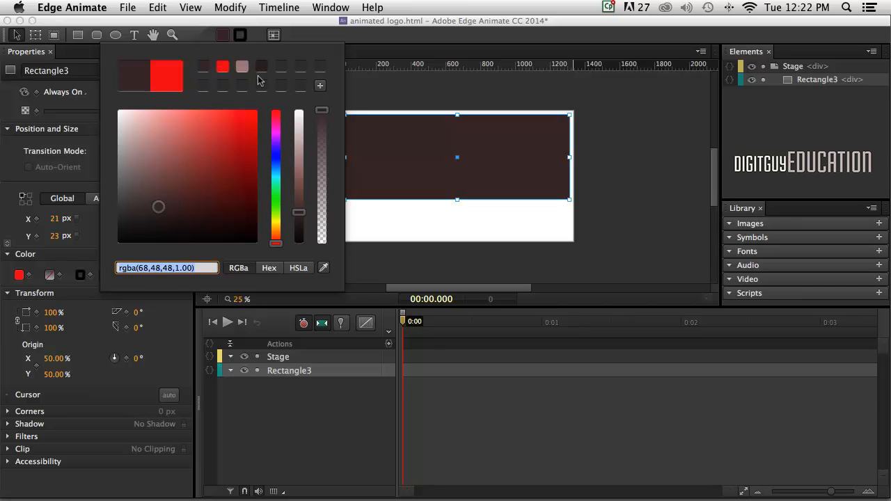
{"action": "left_click", "coordinate": [369, 88]}
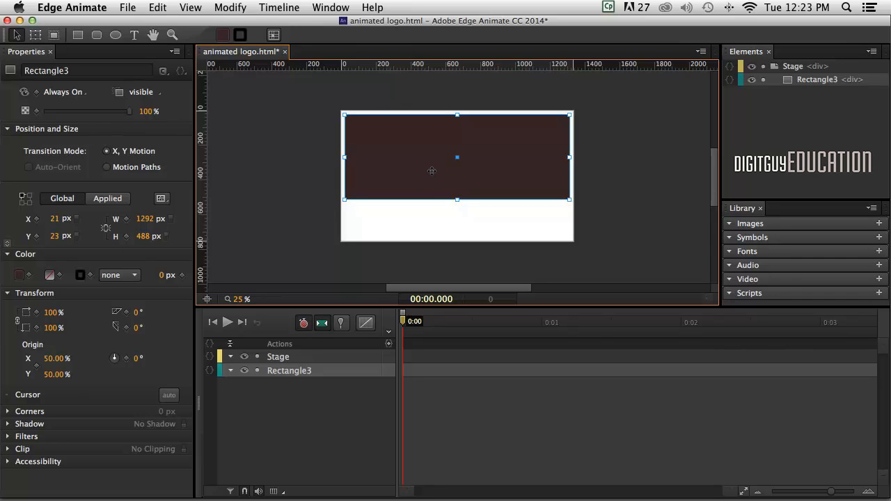
- Rename the rectangle element as brown_rec
{"action": "left_click", "coordinate": [282, 371]}
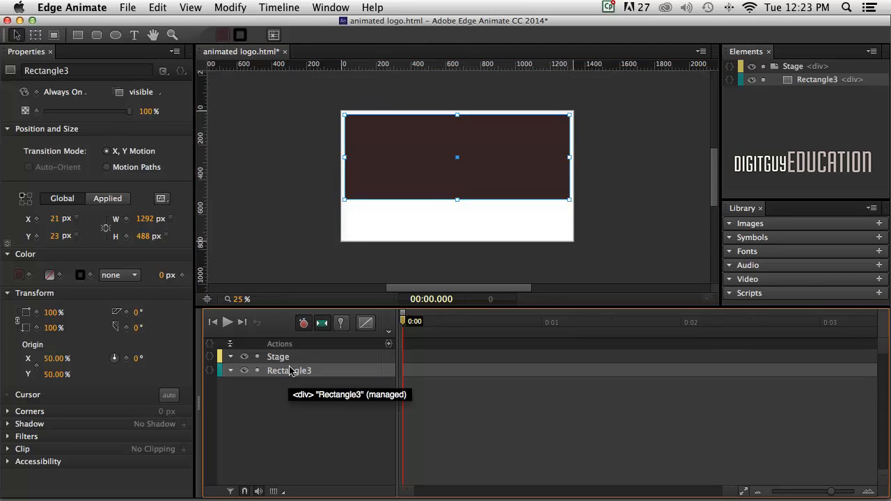
{"action": "left_click", "coordinate": [290, 371]}
{"action": "double_click", "coordinate": [290, 370]}
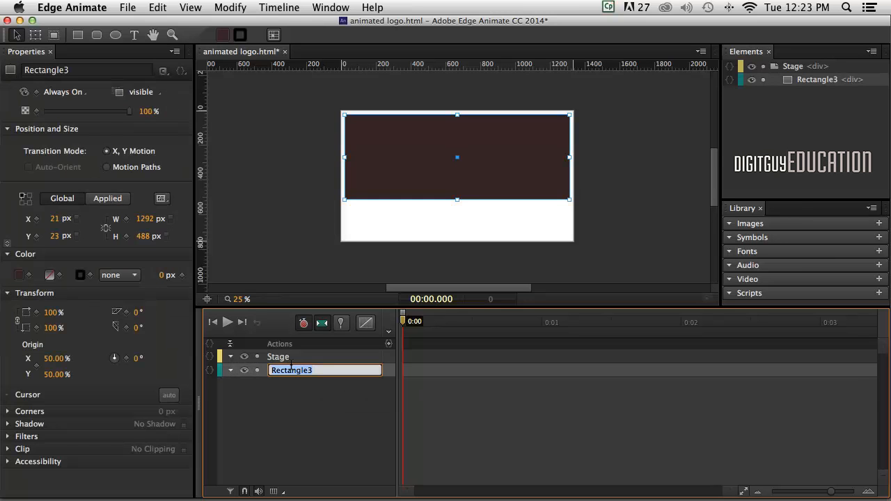
{"action": "type", "text": "brown rec"}
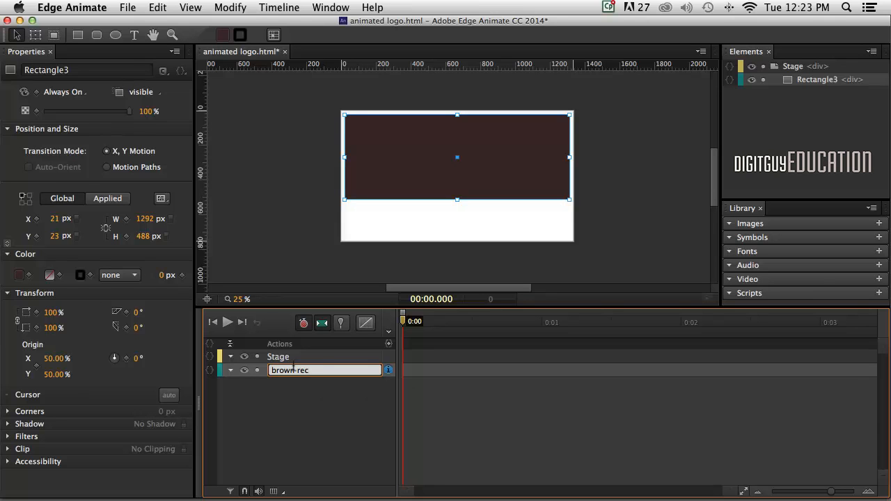
{"action": "left_click", "coordinate": [308, 396]}
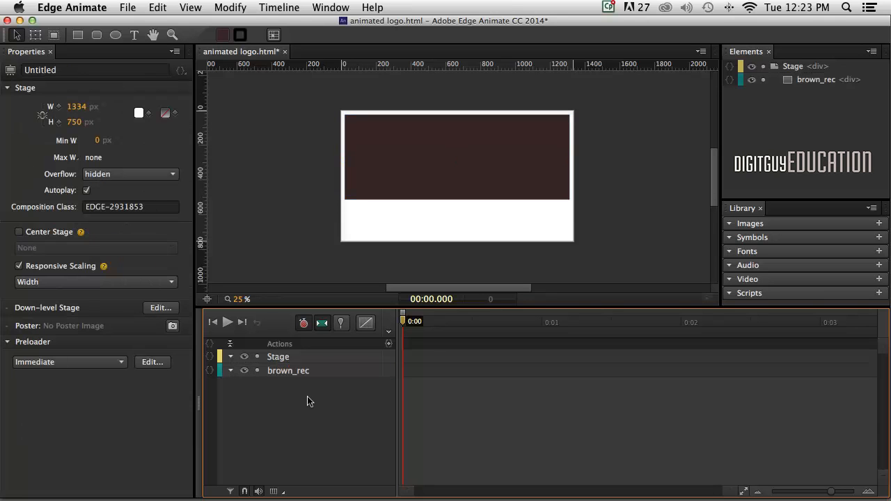
- Duplicate the unlocked brown rectangle straight down, placing the copy at about X 21, Y 249 px
{"action": "left_click", "coordinate": [256, 372]}
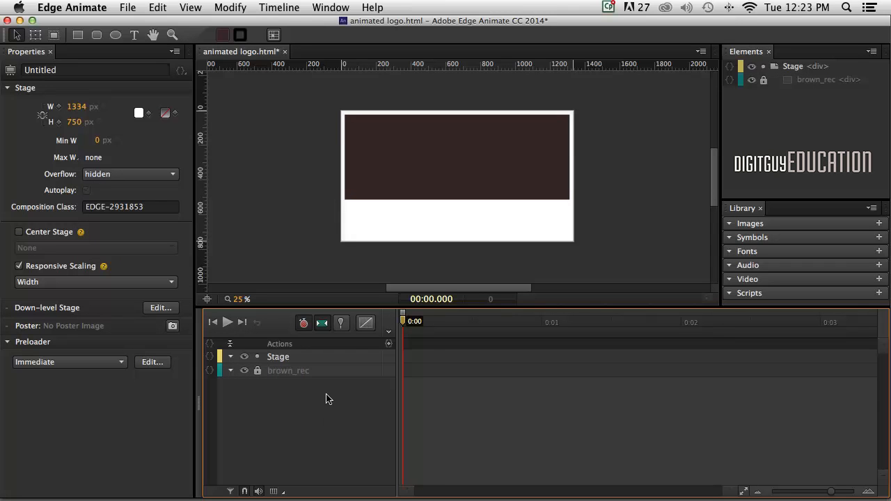
{"action": "left_click", "coordinate": [257, 370]}
{"action": "left_click", "coordinate": [438, 173]}
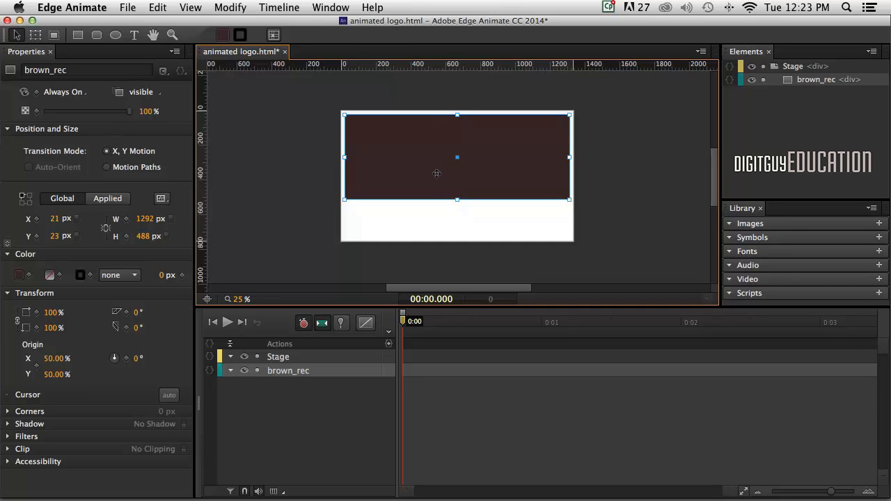
{"action": "left_click_drag", "start_coordinate": [437, 175], "coordinate": [439, 213]}
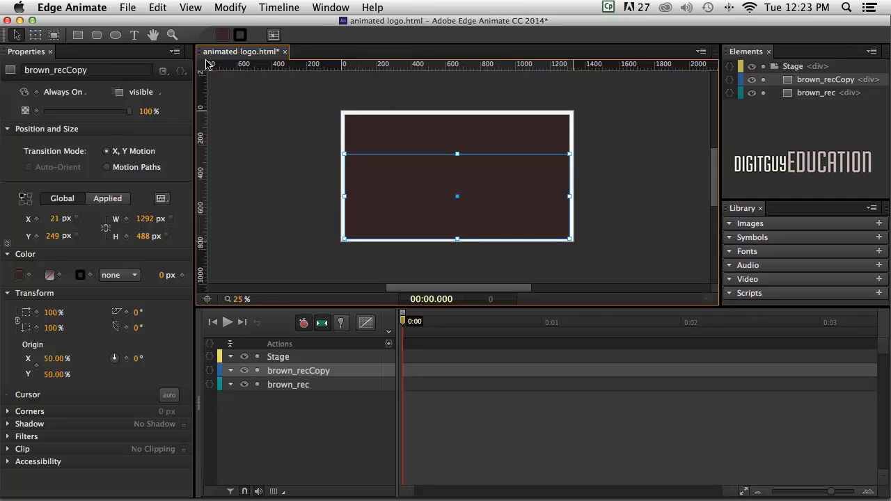
- Fill the duplicated rectangle with dusty pink rgba(165,127,127,1.00) and save that color as a swatch
{"action": "left_click", "coordinate": [221, 35]}
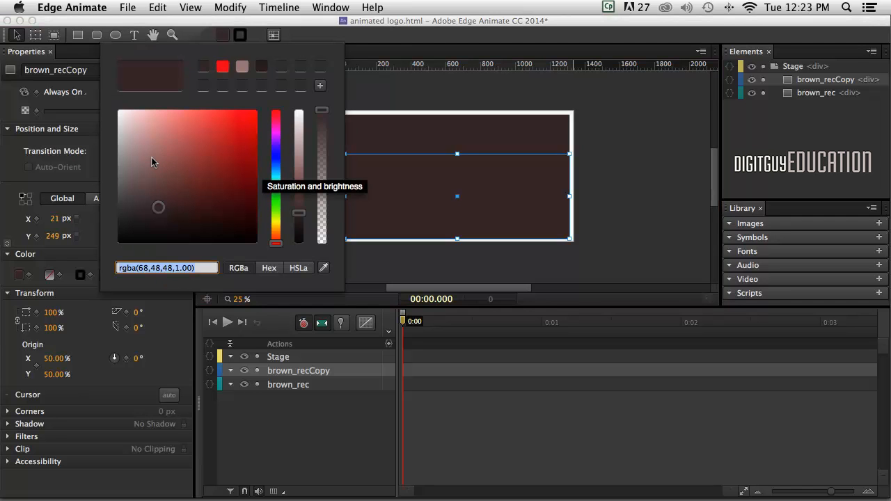
{"action": "left_click", "coordinate": [298, 164]}
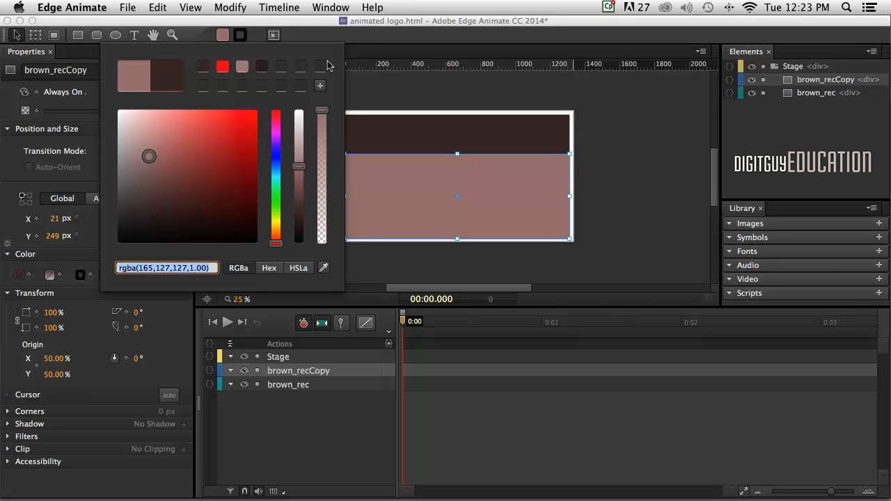
{"action": "left_click", "coordinate": [320, 85]}
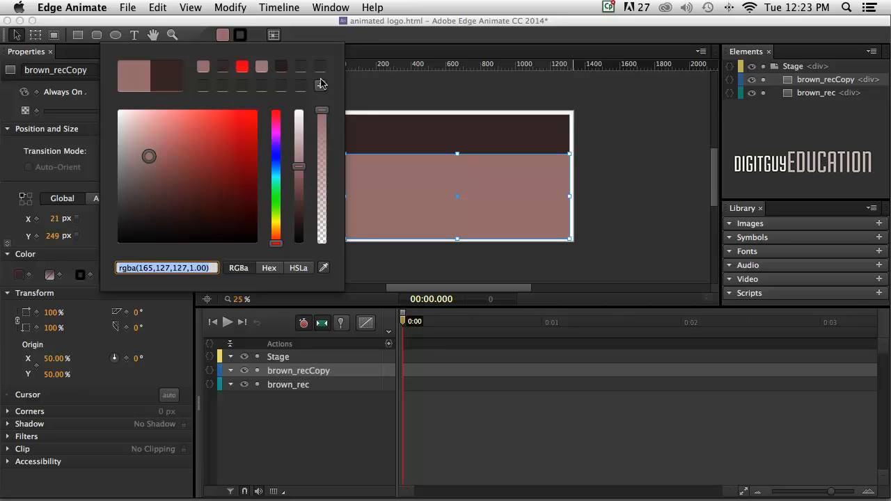
{"action": "left_click", "coordinate": [378, 86]}
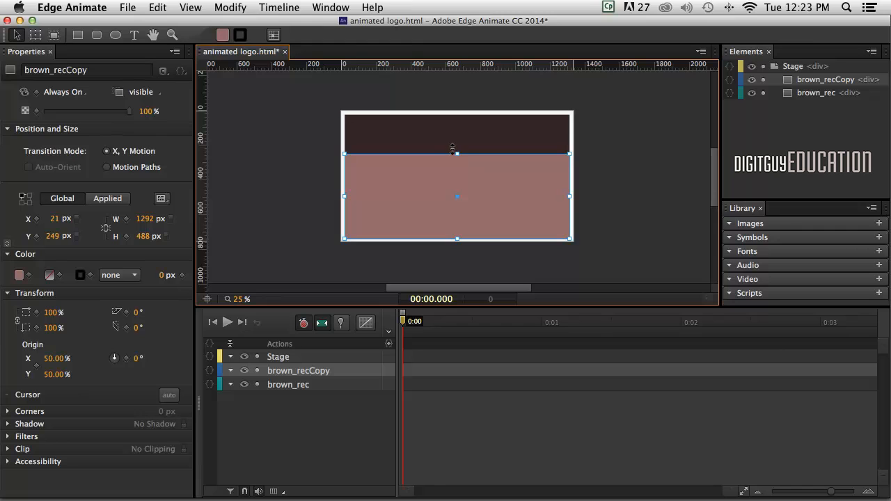
- Lower the pink rectangle's upper edge to the brown rectangle's lower edge, about 226 px high, and rename it pink_rec
{"action": "left_click_drag", "start_coordinate": [451, 148], "coordinate": [450, 194]}
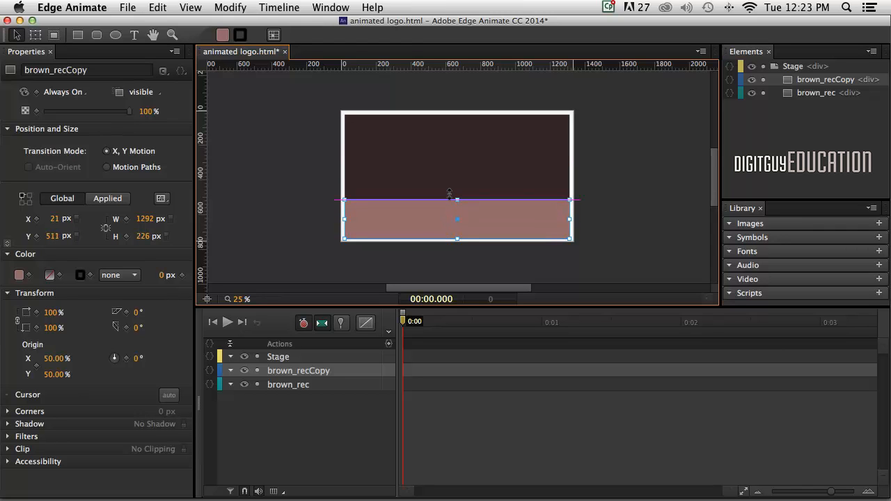
{"action": "left_click", "coordinate": [604, 195]}
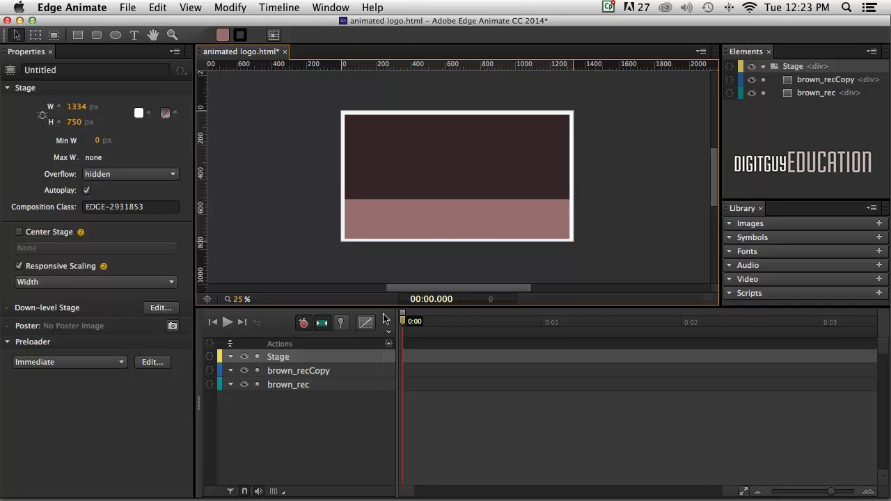
{"action": "left_click", "coordinate": [283, 365]}
{"action": "double_click", "coordinate": [284, 366]}
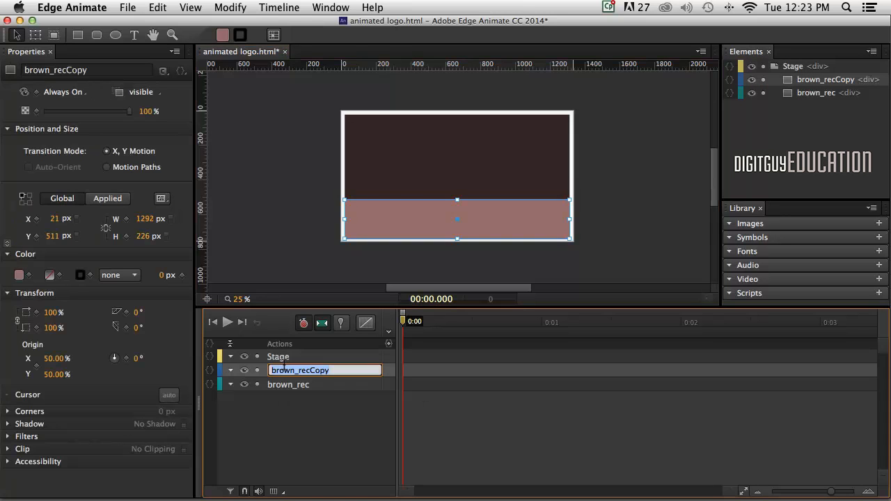
{"action": "type", "text": "pink_rec"}
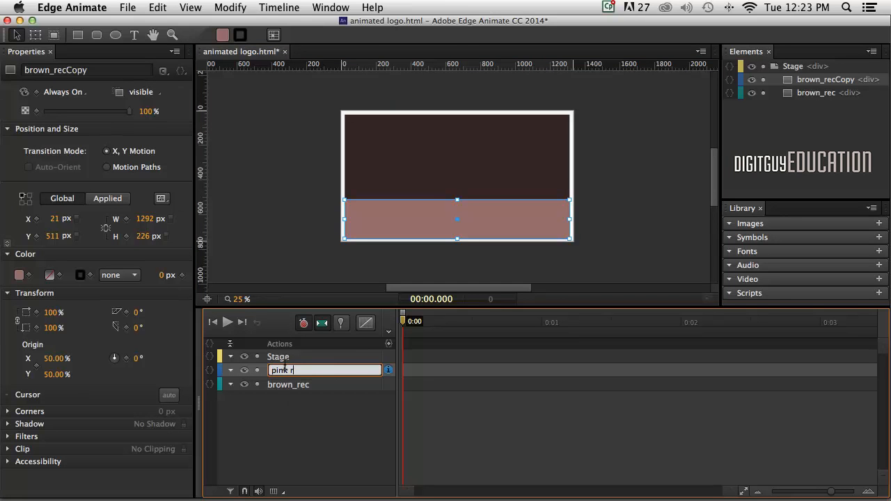
{"action": "left_click", "coordinate": [319, 427]}
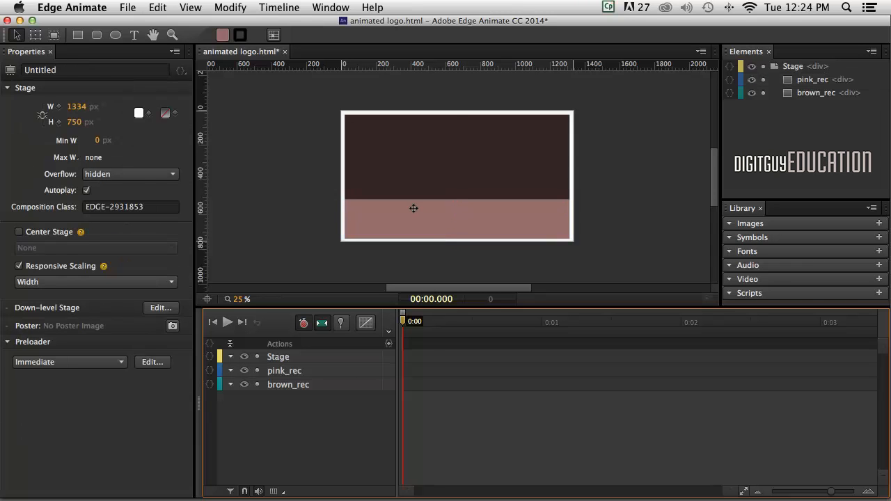
- Lock the brown_rec and pink_rec elements
{"action": "left_click", "coordinate": [403, 161]}
{"action": "left_click", "coordinate": [256, 385]}
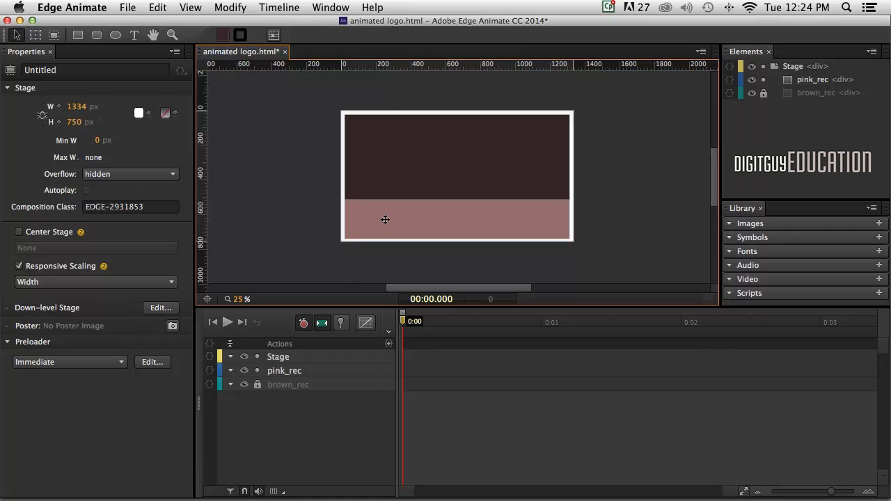
{"action": "left_click", "coordinate": [256, 371]}
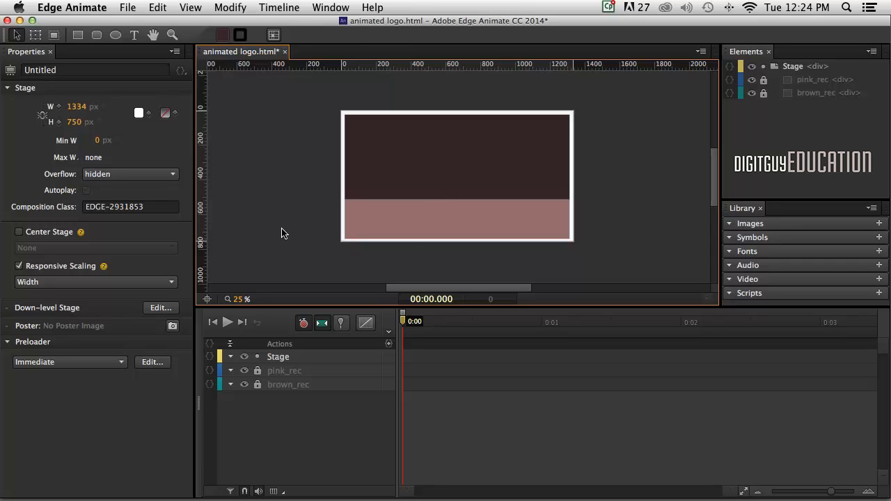
- Draw a rectangle about 319 by 446 px overlapping both bands right of center and fill it with red rgba(243,16,16,1.00)
{"action": "left_click", "coordinate": [77, 35]}
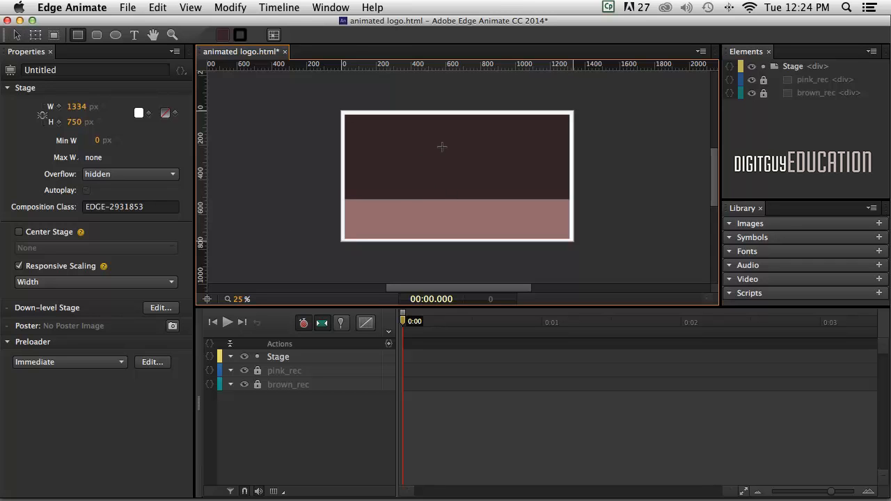
{"action": "left_click_drag", "start_coordinate": [460, 140], "coordinate": [510, 209]}
{"action": "key", "text": "v"}
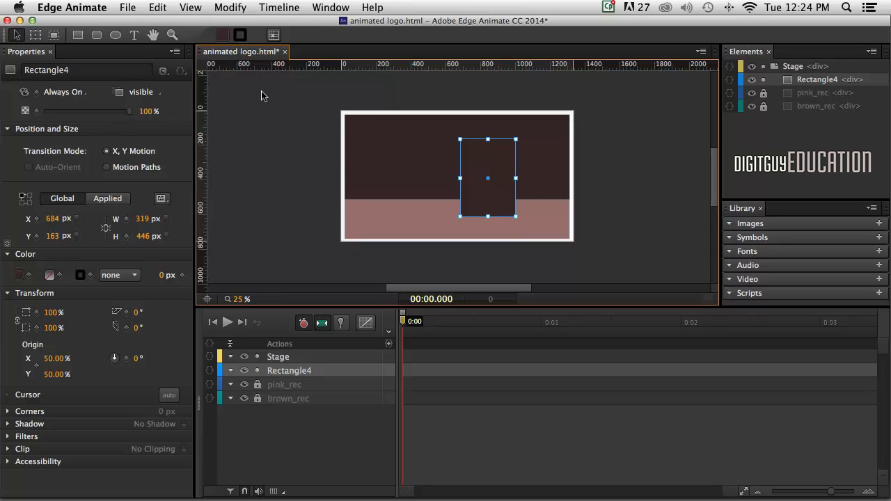
{"action": "left_click", "coordinate": [221, 35]}
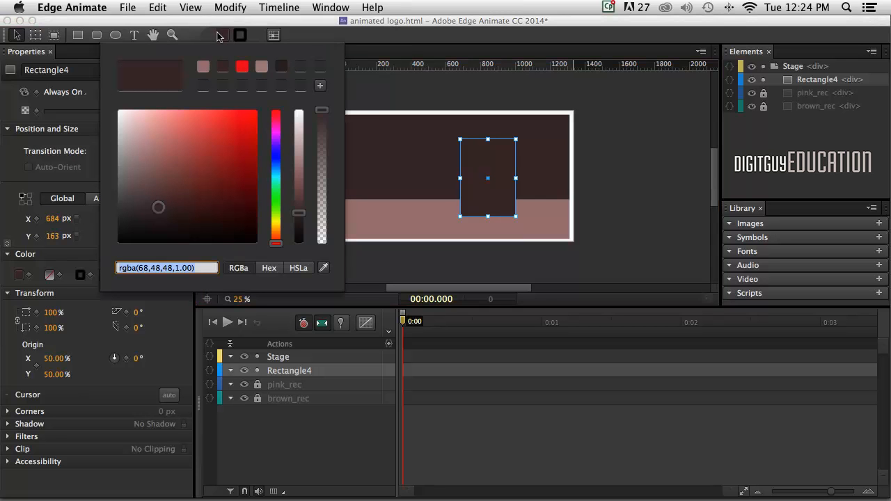
{"action": "left_click", "coordinate": [248, 115]}
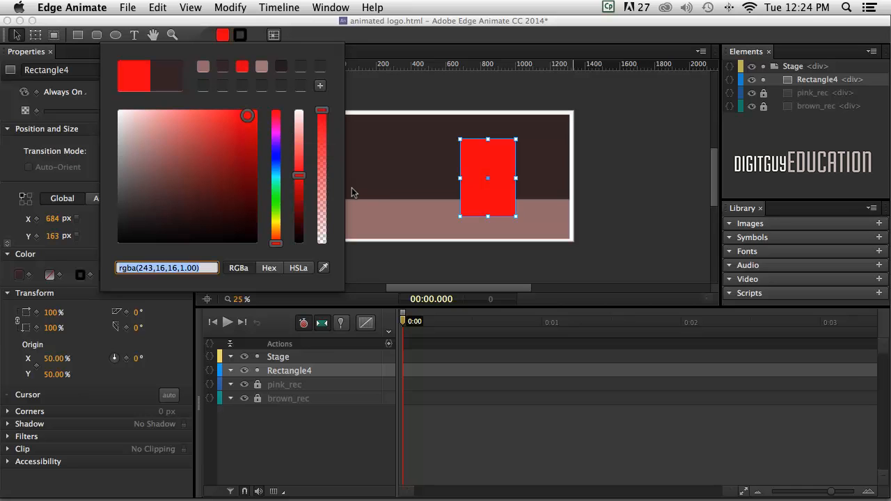
- Save the red fill as a swatch and move the red rectangle to about X 712 px, Y 123 px
{"action": "left_click", "coordinate": [320, 85]}
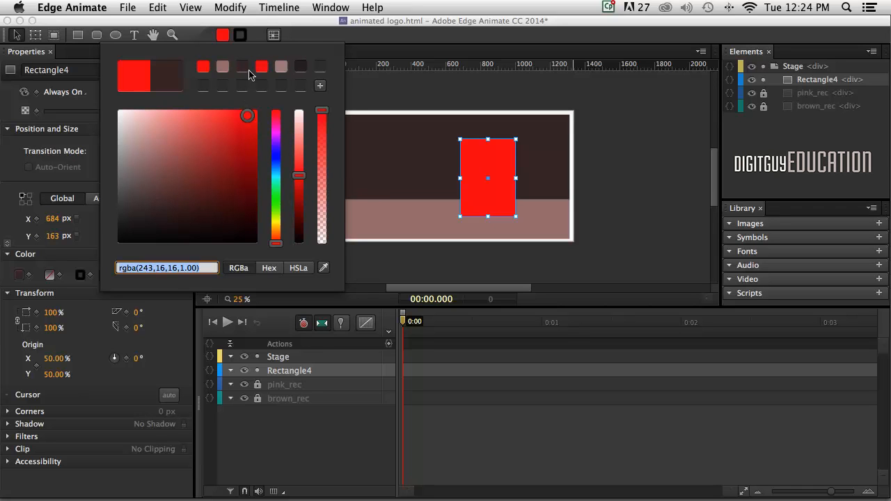
{"action": "left_click", "coordinate": [356, 96]}
{"action": "left_click_drag", "start_coordinate": [503, 170], "coordinate": [508, 162]}
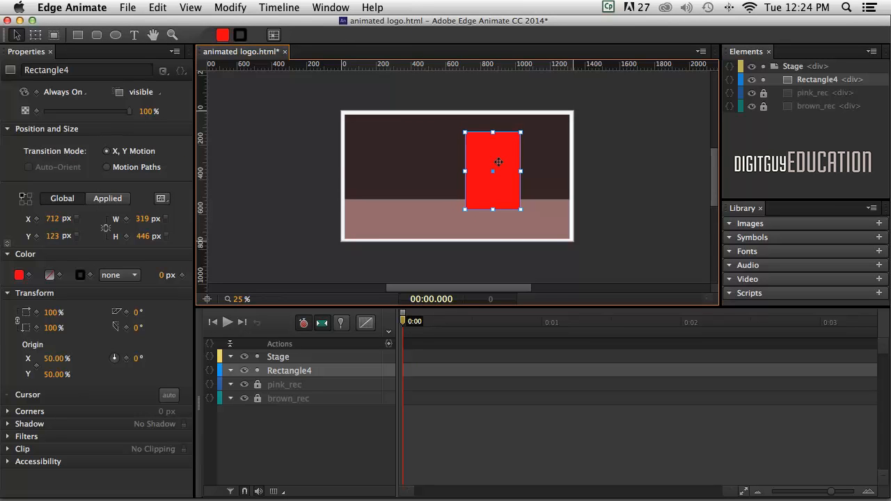
- Size the red rectangle to 223 by 427 px and rest it on the pink band's upper edge at about X 678 px
{"action": "left_click", "coordinate": [142, 219]}
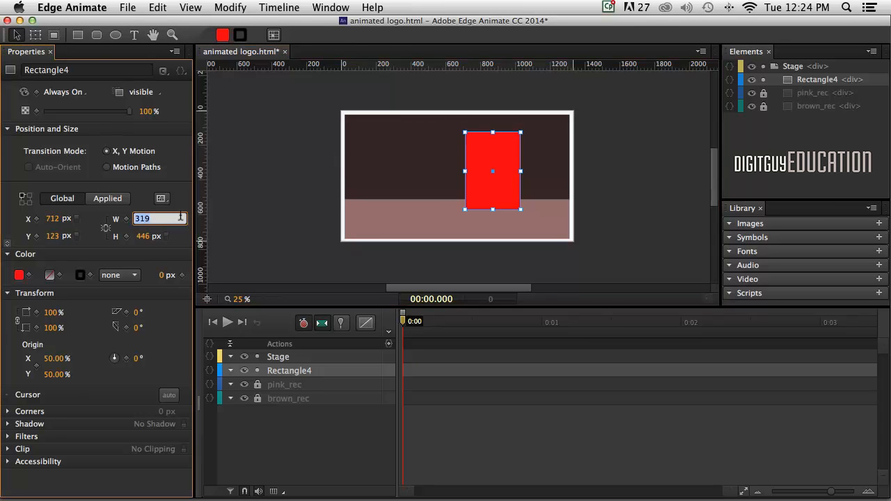
{"action": "type", "text": "223"}
{"action": "left_click", "coordinate": [142, 236]}
{"action": "type", "text": "42"}
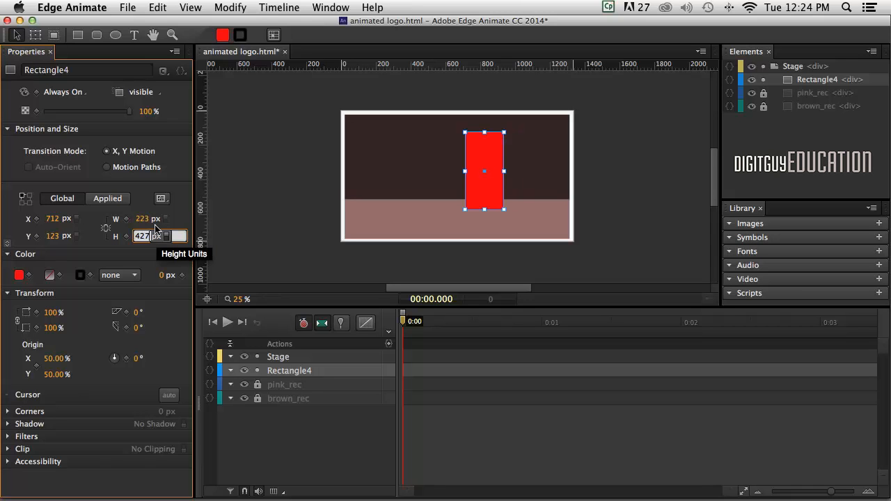
{"action": "type", "text": "7"}
{"action": "key", "text": "Return"}
{"action": "left_click_drag", "start_coordinate": [485, 183], "coordinate": [482, 177]}
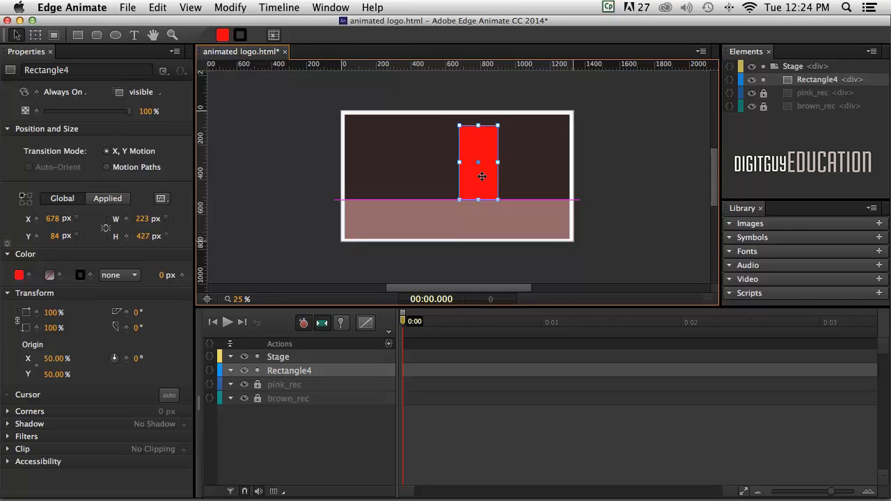
{"action": "left_click_drag", "start_coordinate": [482, 176], "coordinate": [482, 176]}
- Switch the red rectangle to four individual corner radii and round its upper-right corner to about 301 px
{"action": "left_click", "coordinate": [6, 411]}
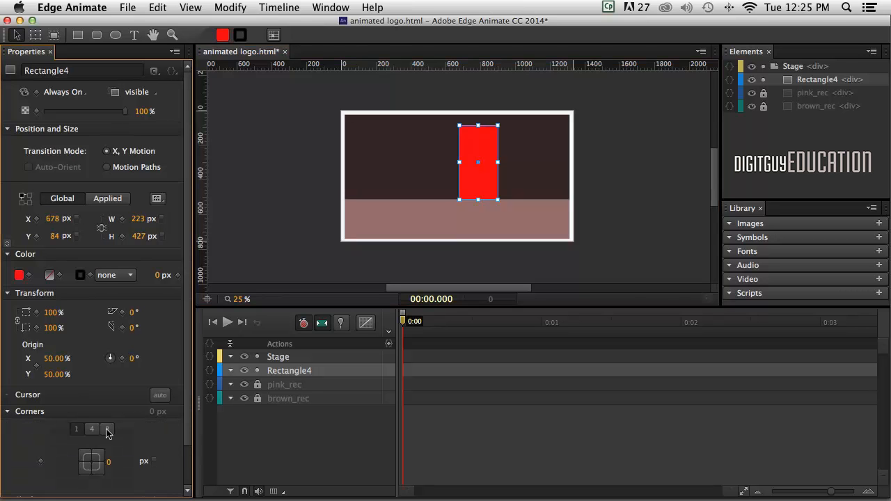
{"action": "scroll", "coordinate": [183, 403], "scroll_direction": "down", "scroll_amount": 3}
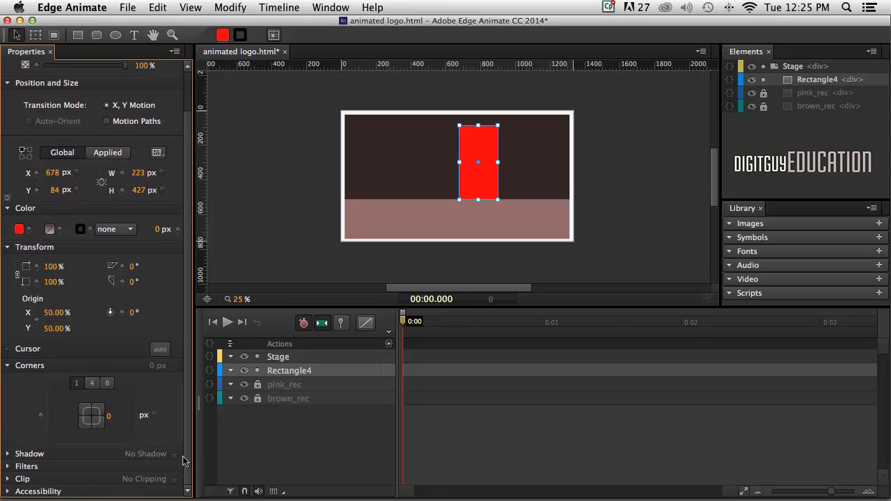
{"action": "left_click", "coordinate": [91, 384]}
{"action": "left_click", "coordinate": [108, 384]}
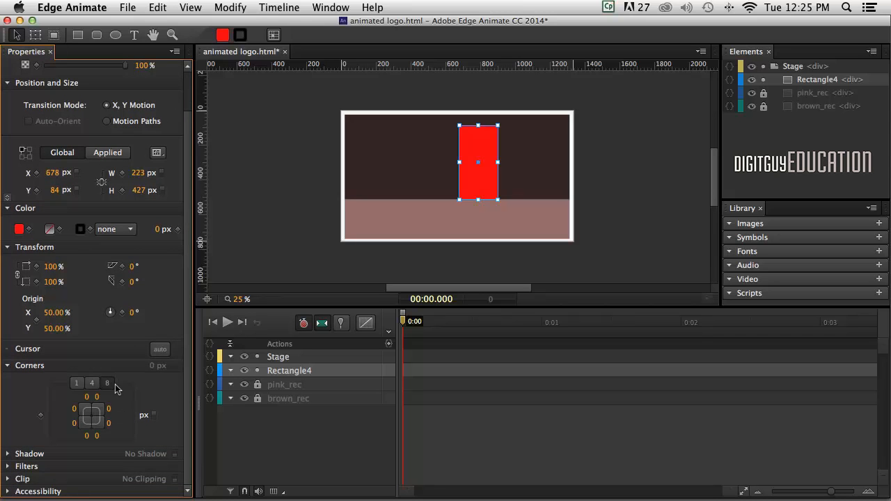
{"action": "left_click", "coordinate": [89, 384]}
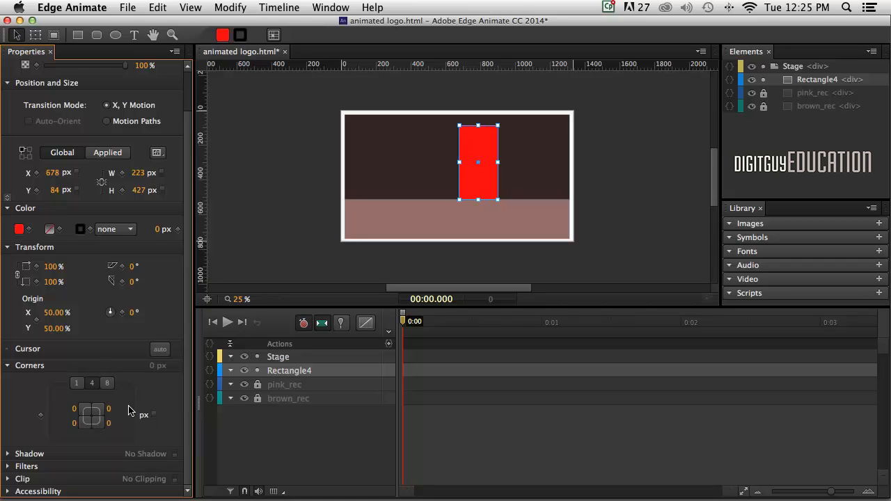
{"action": "left_click_drag", "start_coordinate": [103, 411], "coordinate": [247, 404]}
{"action": "left_click_drag", "start_coordinate": [109, 409], "coordinate": [186, 411]}
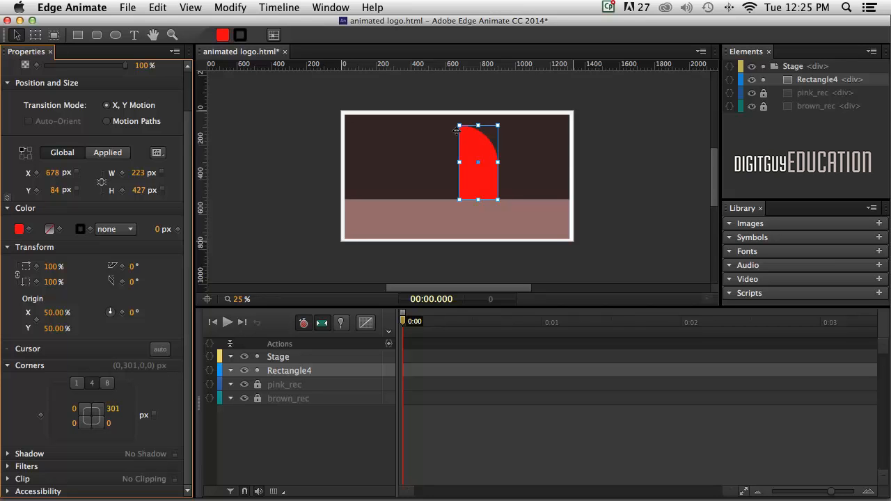
{"action": "left_click", "coordinate": [603, 209]}
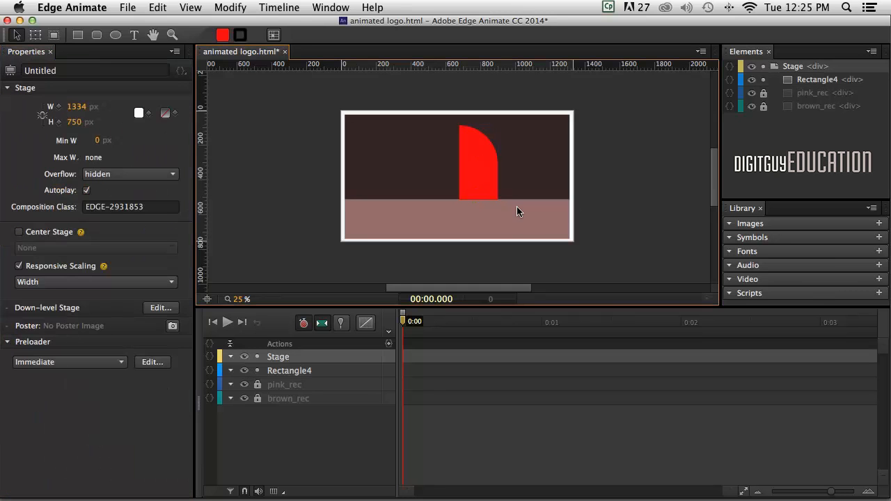
- Try rotating the rounded red shape about 19° around its center, and undo the rotation
{"action": "left_click", "coordinate": [477, 173]}
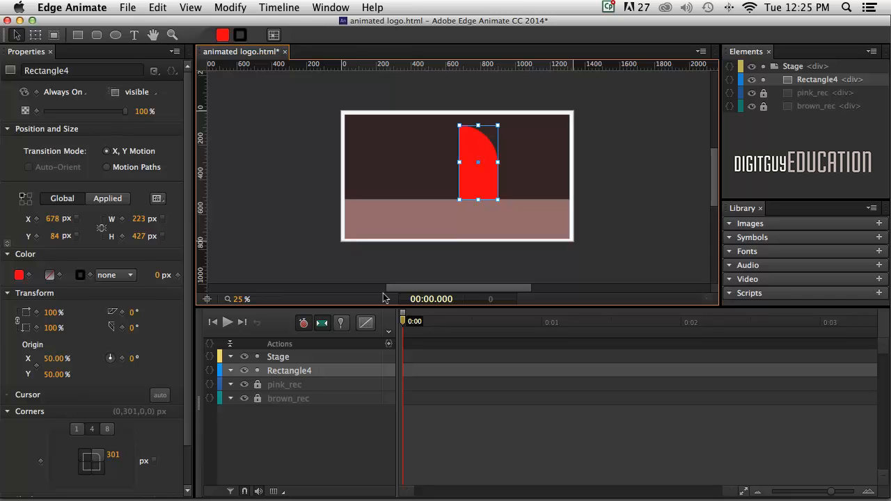
{"action": "left_click", "coordinate": [7, 412]}
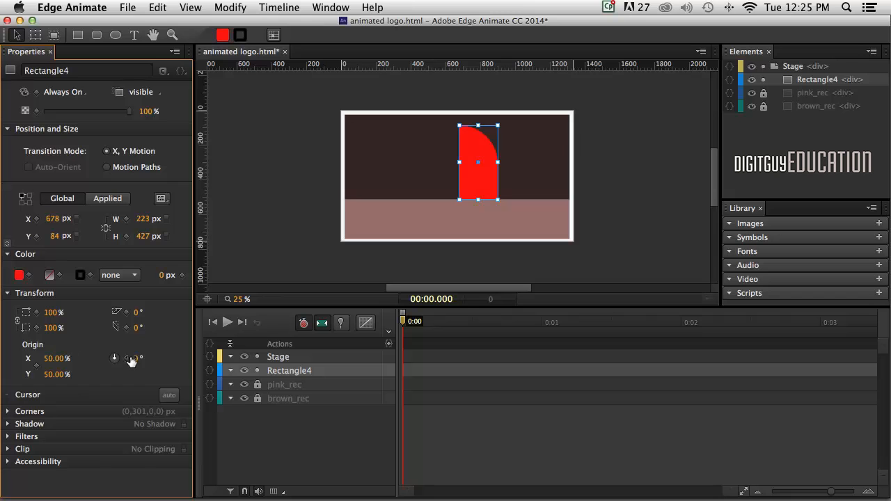
{"action": "left_click_drag", "start_coordinate": [129, 354], "coordinate": [148, 356]}
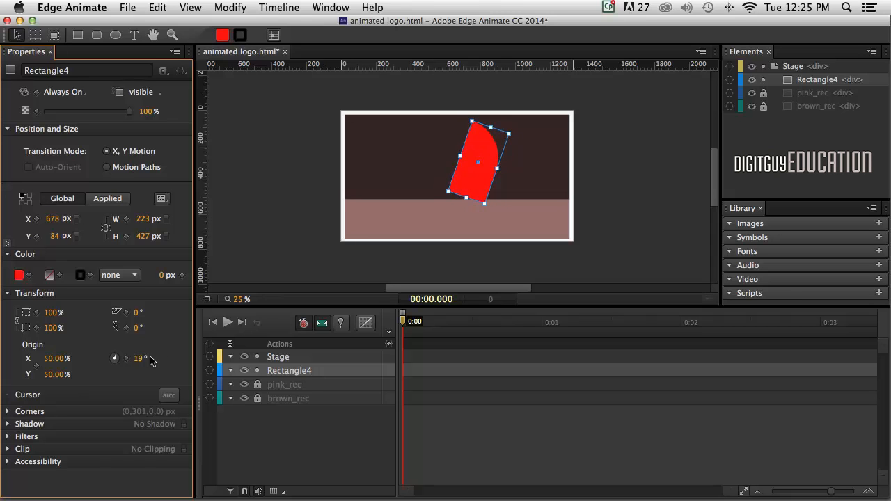
{"action": "key", "text": "super+z"}
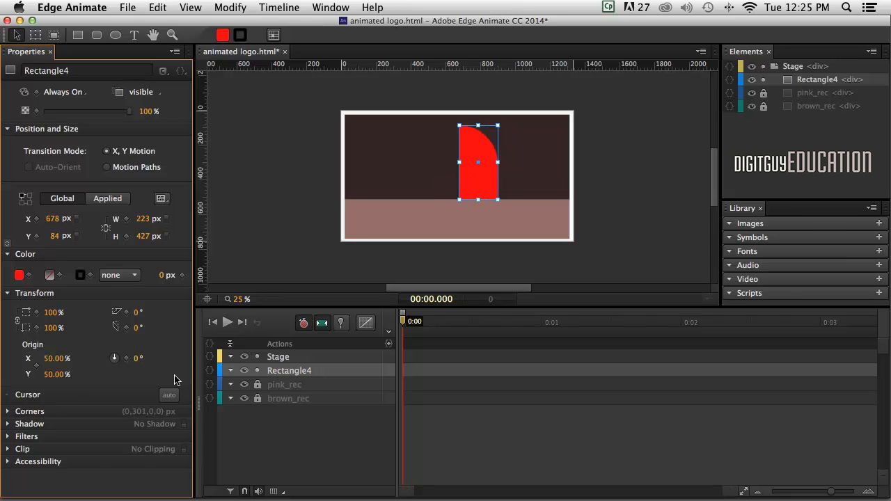
- Set the rounded red shape's transform origin to X 0% and Y 100%, and test its rotation
{"action": "left_click", "coordinate": [52, 359]}
{"action": "type", "text": "0"}
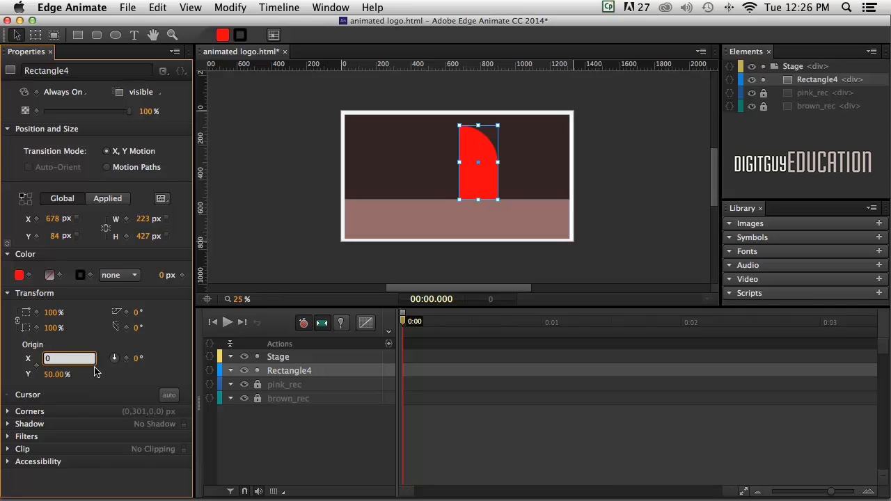
{"action": "key", "text": "Return"}
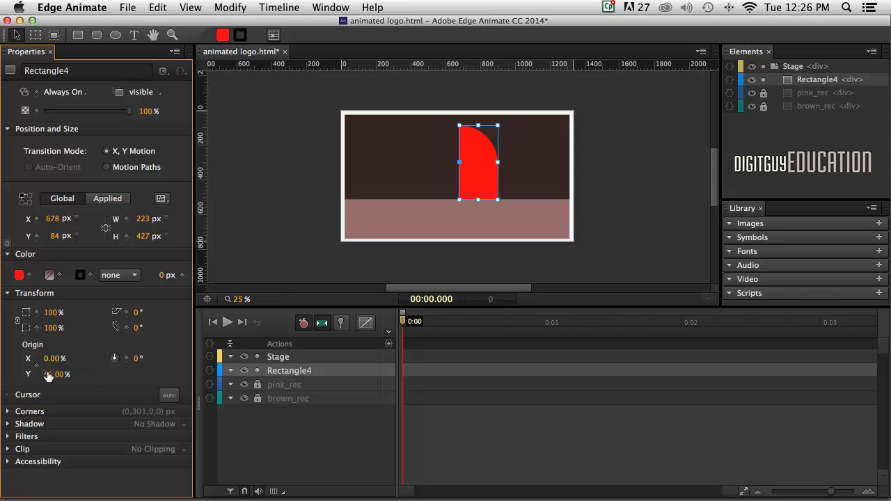
{"action": "left_click", "coordinate": [50, 374]}
{"action": "type", "text": "100"}
{"action": "key", "text": "Return"}
{"action": "mouse_move", "coordinate": [129, 351]}
{"action": "left_mouse_down"}
{"action": "mouse_move", "coordinate": [182, 355]}
{"action": "mouse_move", "coordinate": [131, 357]}
{"action": "left_mouse_up"}
{"action": "left_click", "coordinate": [273, 253]}
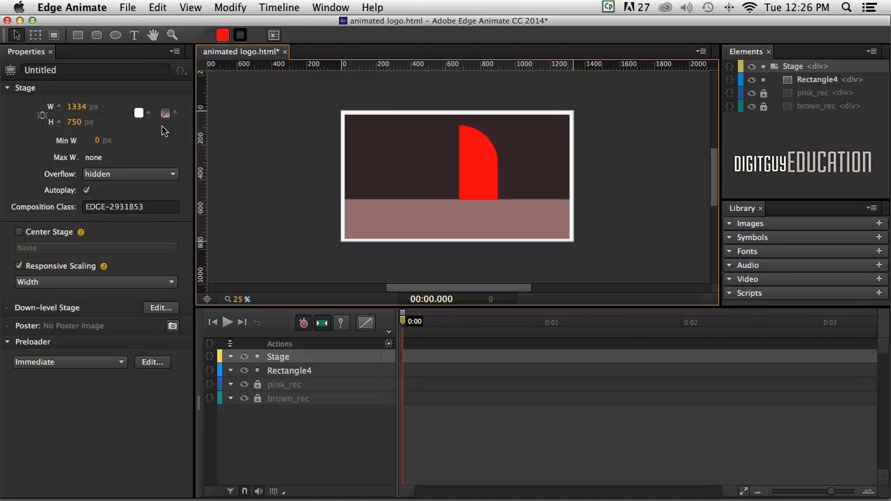
- Draw a red rectangle about 223 px wide to the left of the rounded shape and set its height to 228 px
{"action": "left_click", "coordinate": [78, 34]}
{"action": "mouse_move", "coordinate": [382, 162]}
{"action": "left_mouse_down"}
{"action": "mouse_move", "coordinate": [429, 214]}
{"action": "mouse_move", "coordinate": [416, 207]}
{"action": "left_mouse_up"}
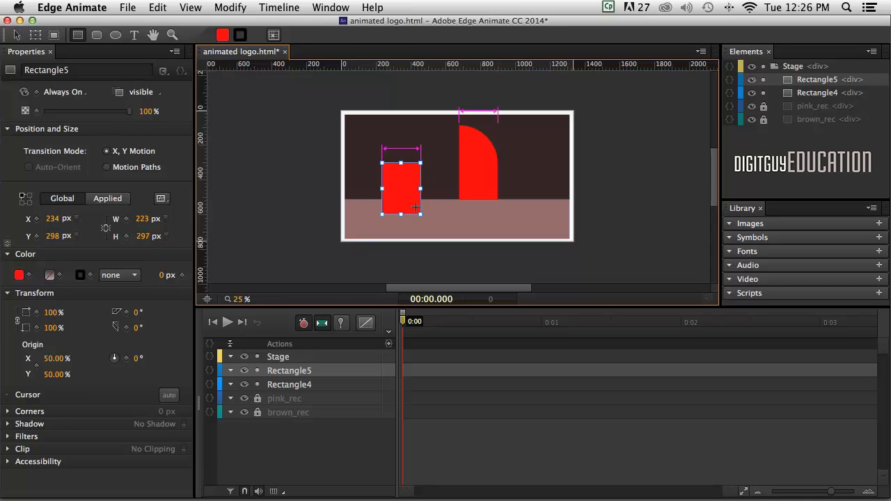
{"action": "key", "text": "v"}
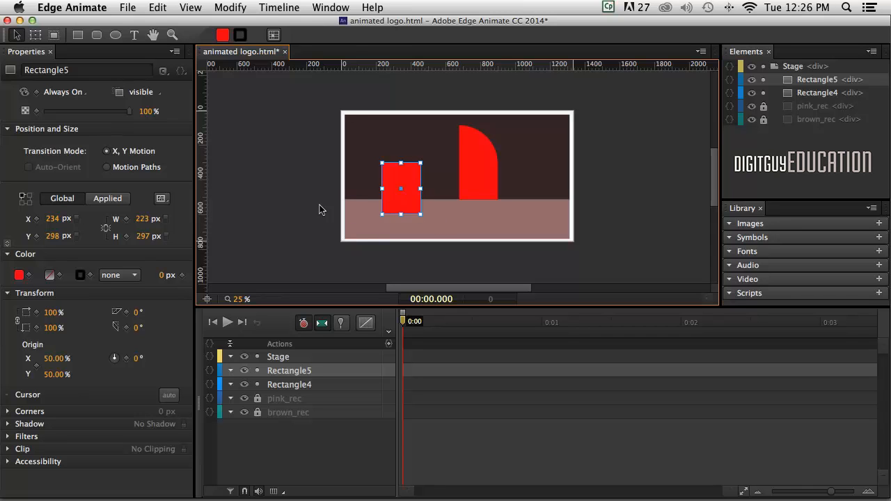
{"action": "left_click", "coordinate": [144, 236]}
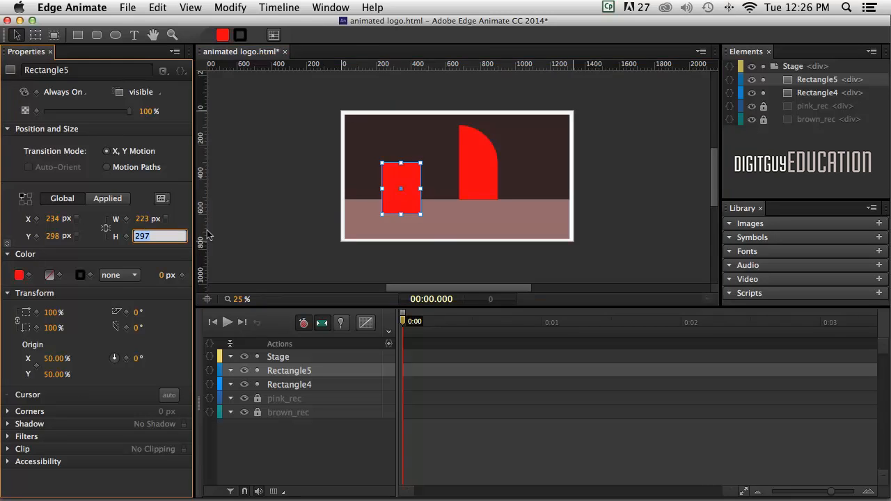
{"action": "type", "text": "228"}
{"action": "left_click", "coordinate": [169, 250]}
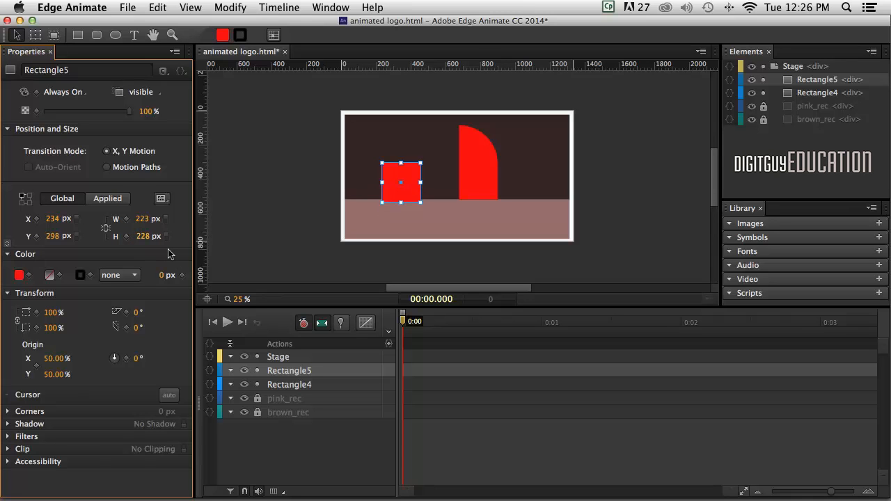
- Move the new rectangle flush against the rounded shape's left side, resting on the pink band, at about X 458 px, Y 283 px
{"action": "left_click_drag", "start_coordinate": [397, 188], "coordinate": [435, 186]}
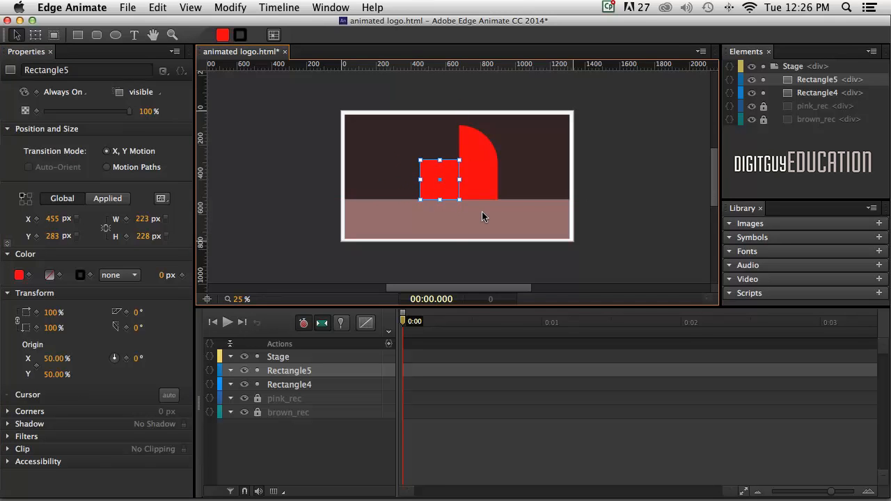
{"action": "left_click", "coordinate": [632, 208]}
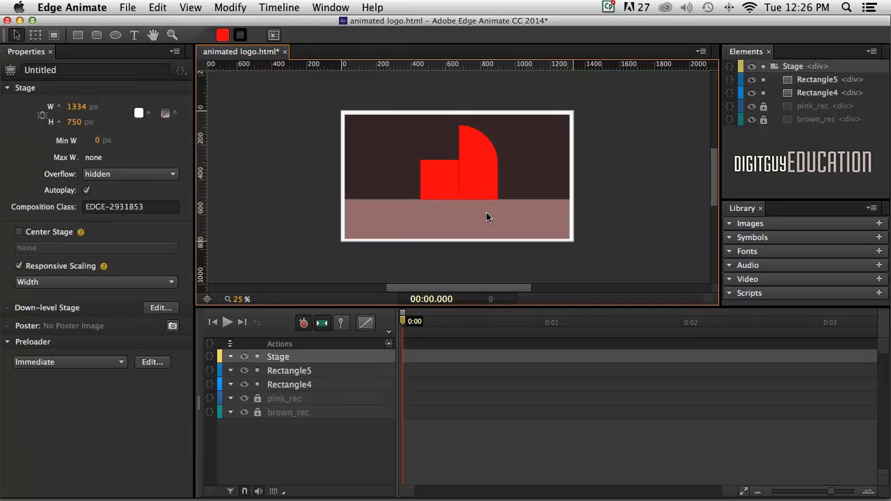
{"action": "left_click", "coordinate": [444, 184]}
{"action": "scroll", "coordinate": [460, 190], "scroll_direction": "left", "scroll_amount": 3}
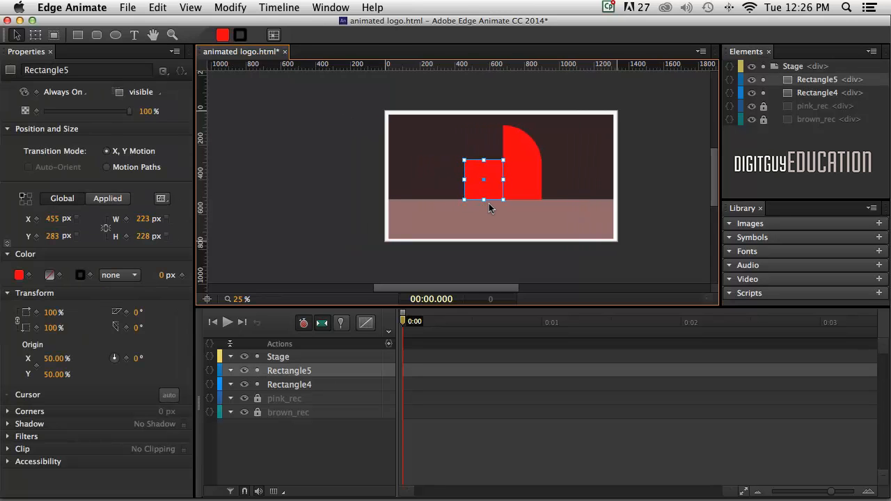
{"action": "left_click", "coordinate": [365, 209]}
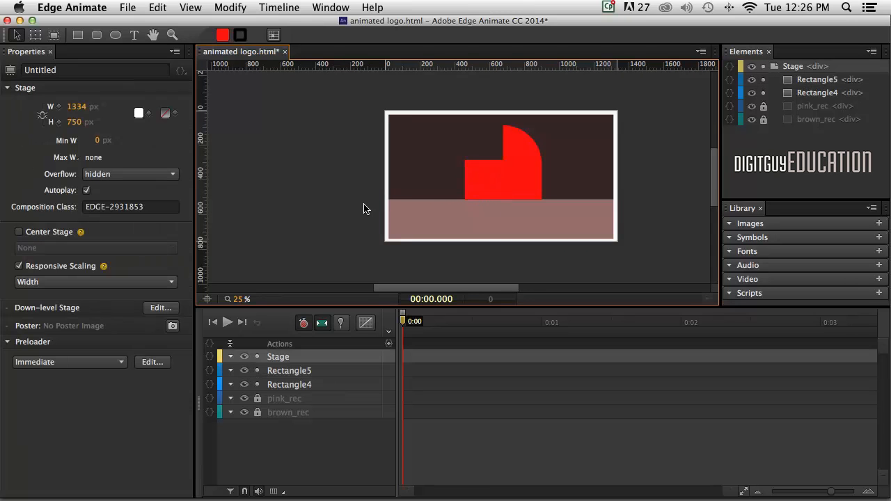
- Round only the upper-left corner of the smaller red rectangle to about 407 px
{"action": "left_click", "coordinate": [485, 179]}
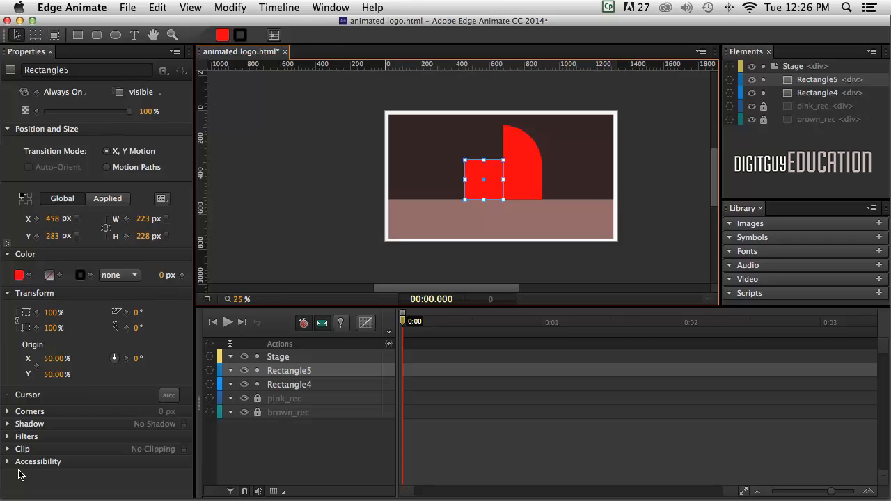
{"action": "left_click", "coordinate": [9, 413]}
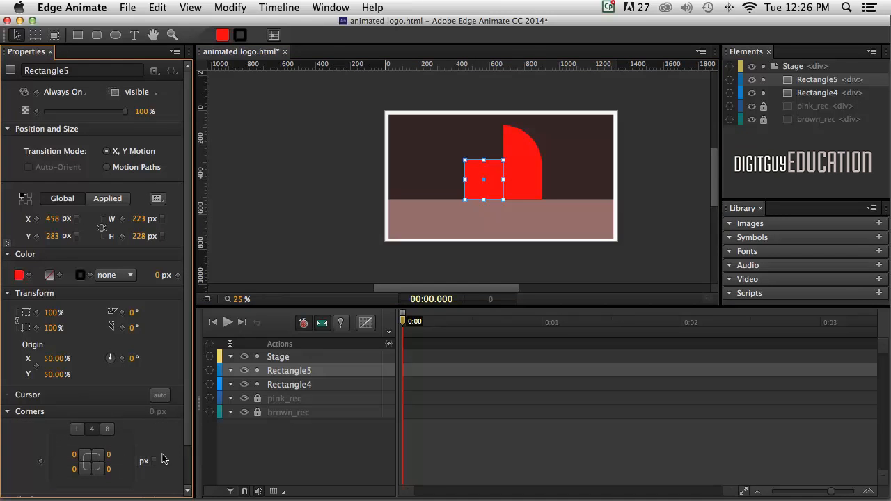
{"action": "left_click_drag", "start_coordinate": [72, 457], "coordinate": [315, 422]}
{"action": "mouse_move", "coordinate": [68, 457]}
{"action": "left_mouse_down"}
{"action": "mouse_move", "coordinate": [99, 446]}
{"action": "mouse_move", "coordinate": [73, 446]}
{"action": "left_mouse_up"}
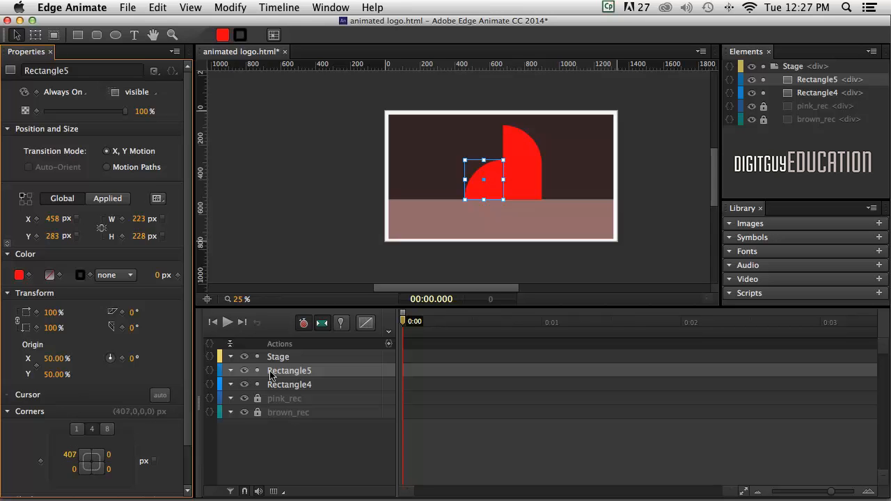
{"action": "left_click", "coordinate": [326, 233]}
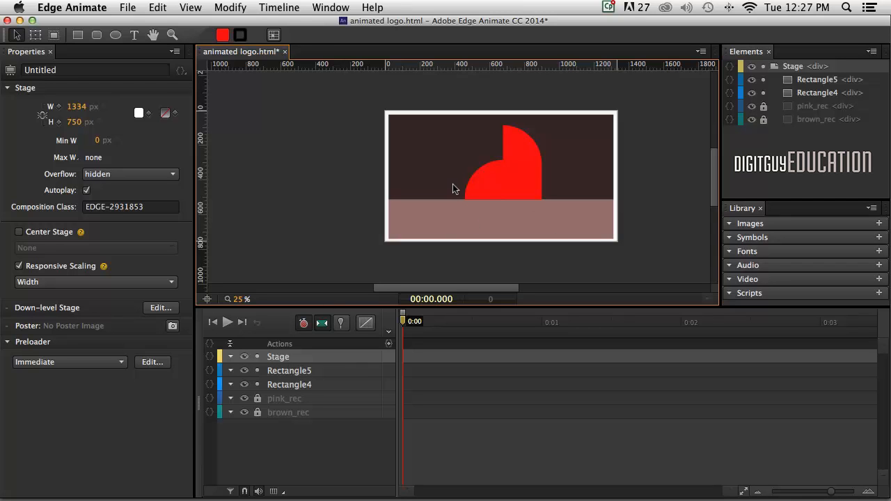
- Rename the taller rounded shape, Rectangle4, as red_D
{"action": "left_click", "coordinate": [288, 385]}
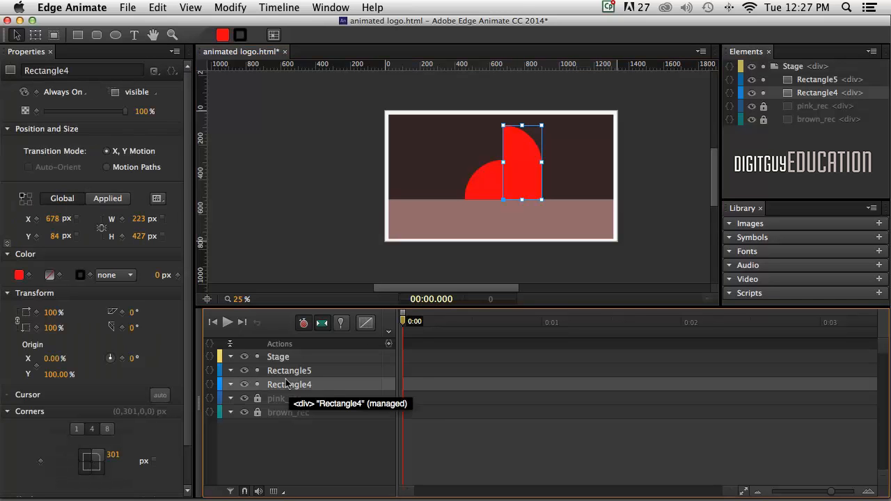
{"action": "double_click", "coordinate": [282, 385]}
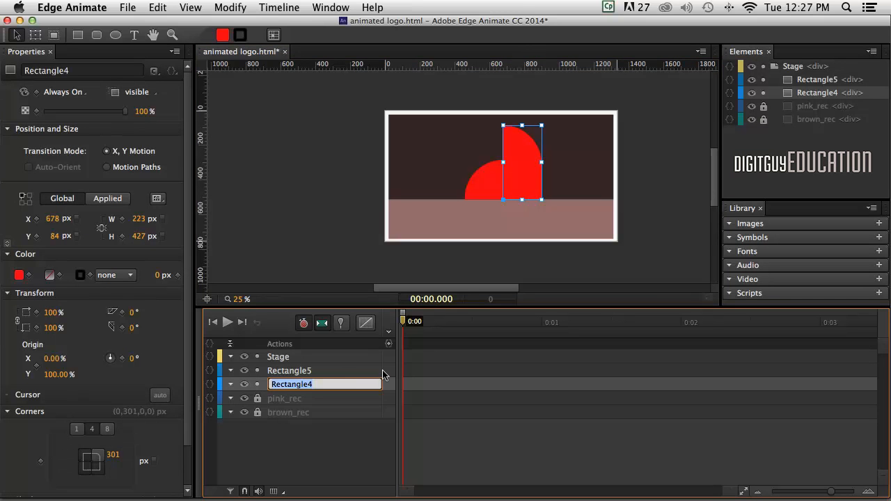
{"action": "type", "text": "te"}
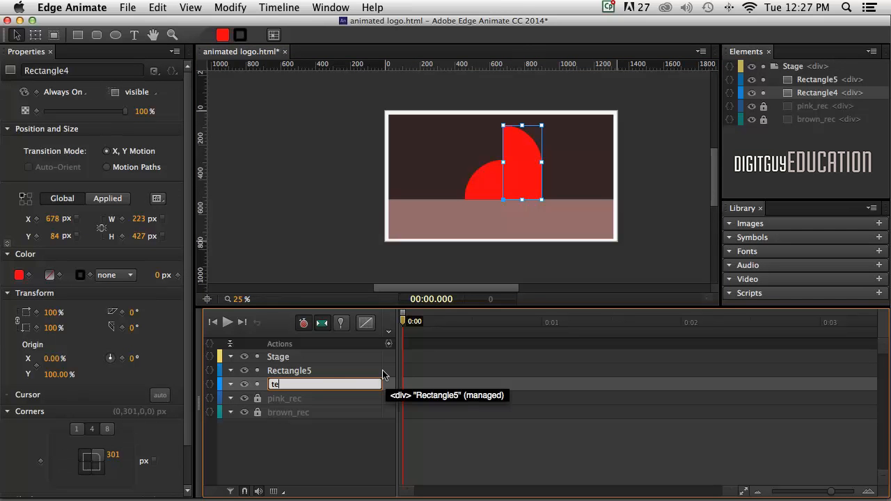
{"action": "type", "text": "d D"}
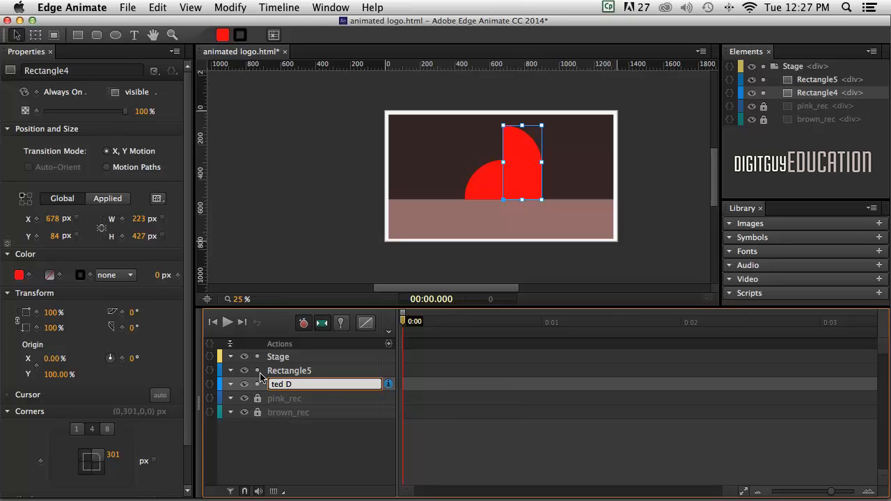
{"action": "type", "text": "r"}
- Rename the smaller quarter-round shape, Rectangle5, as red_circle
{"action": "left_click", "coordinate": [285, 370]}
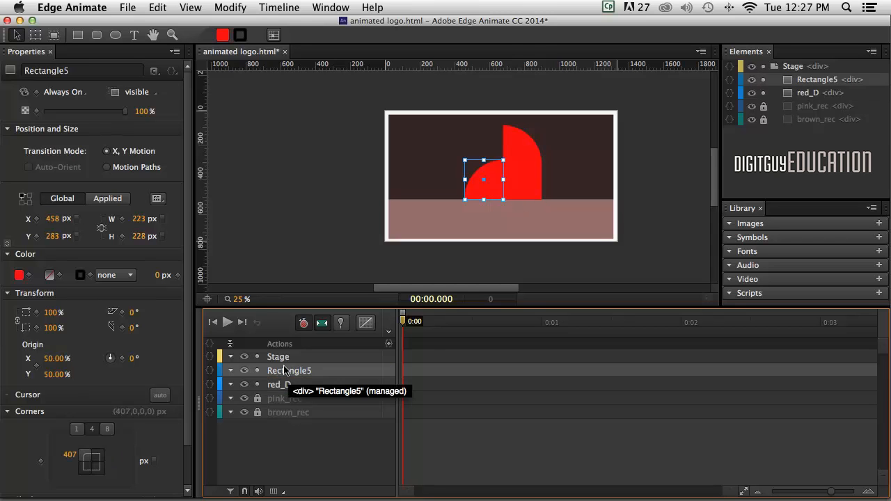
{"action": "double_click", "coordinate": [284, 370]}
{"action": "type", "text": "red circle"}
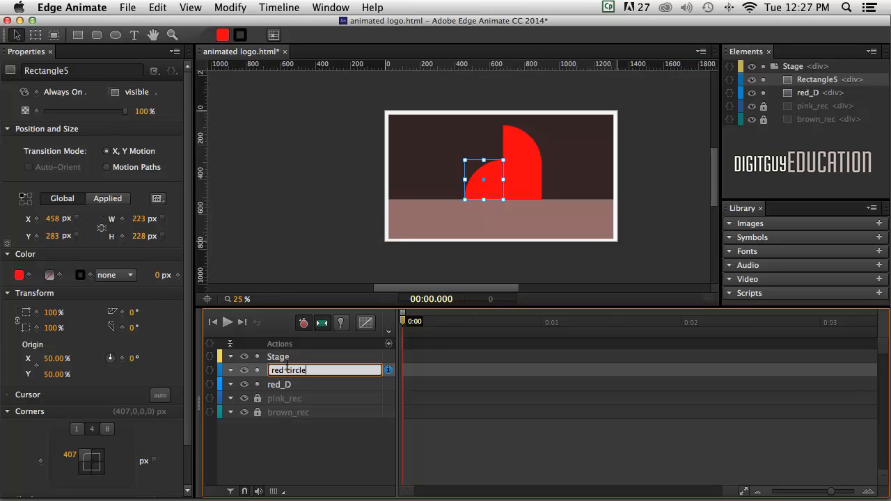
{"action": "left_click", "coordinate": [325, 247]}
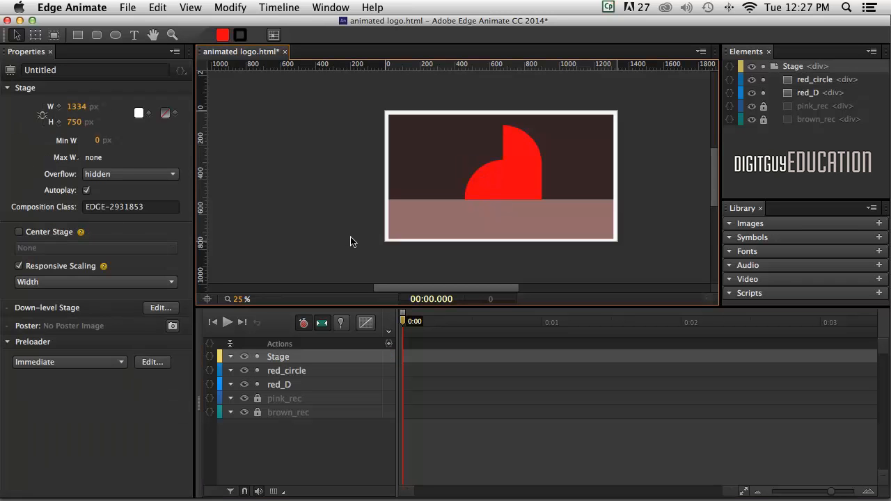